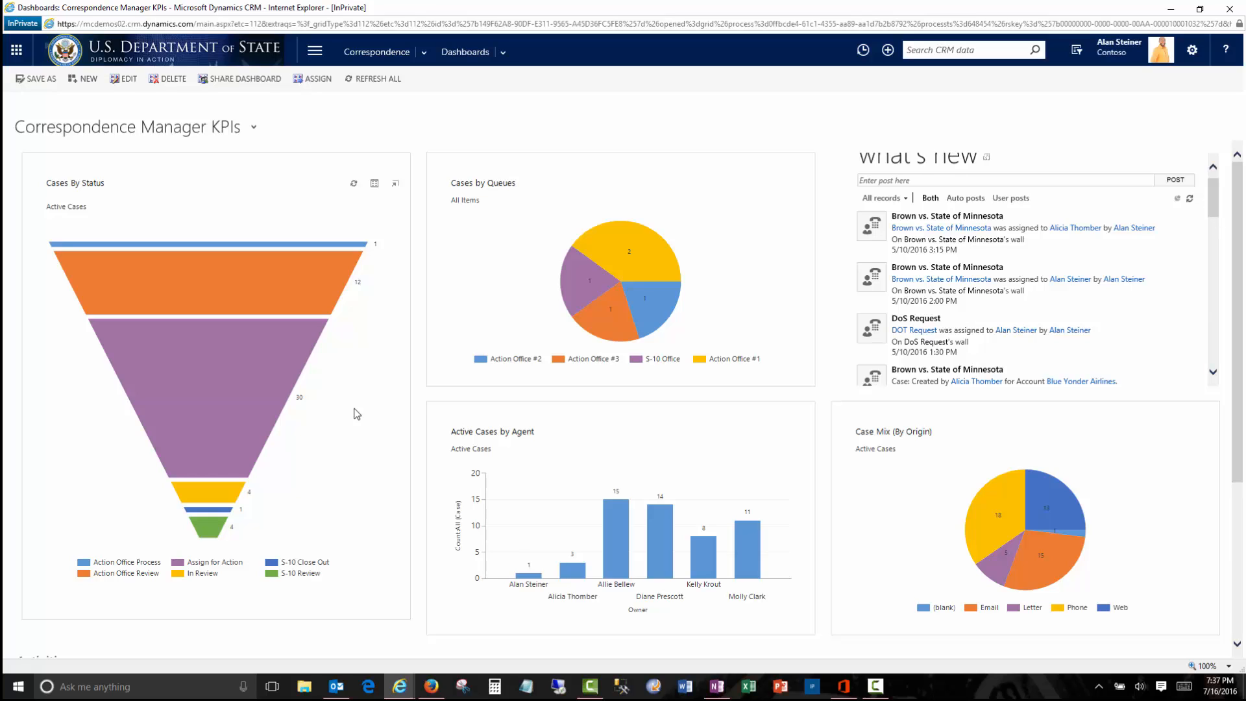
- Open the active cases list full-screen, filter to the four In Review cases, and open DoS Request
click(374, 186)
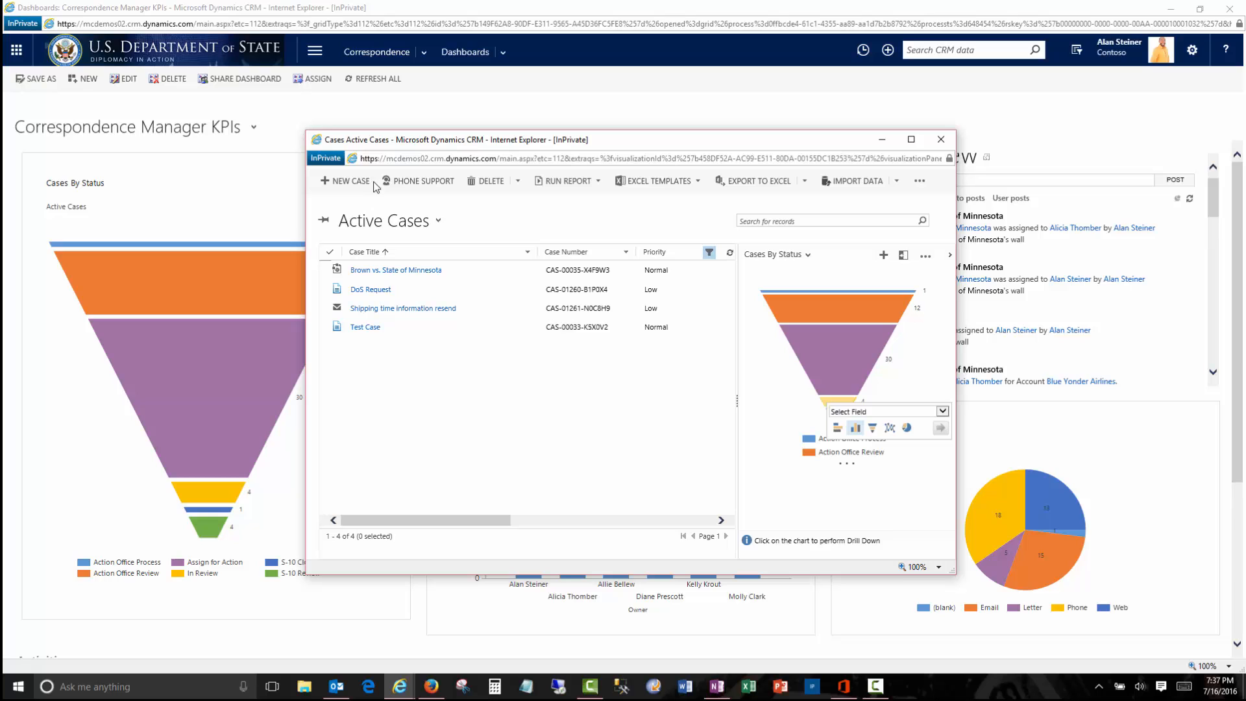
click(911, 139)
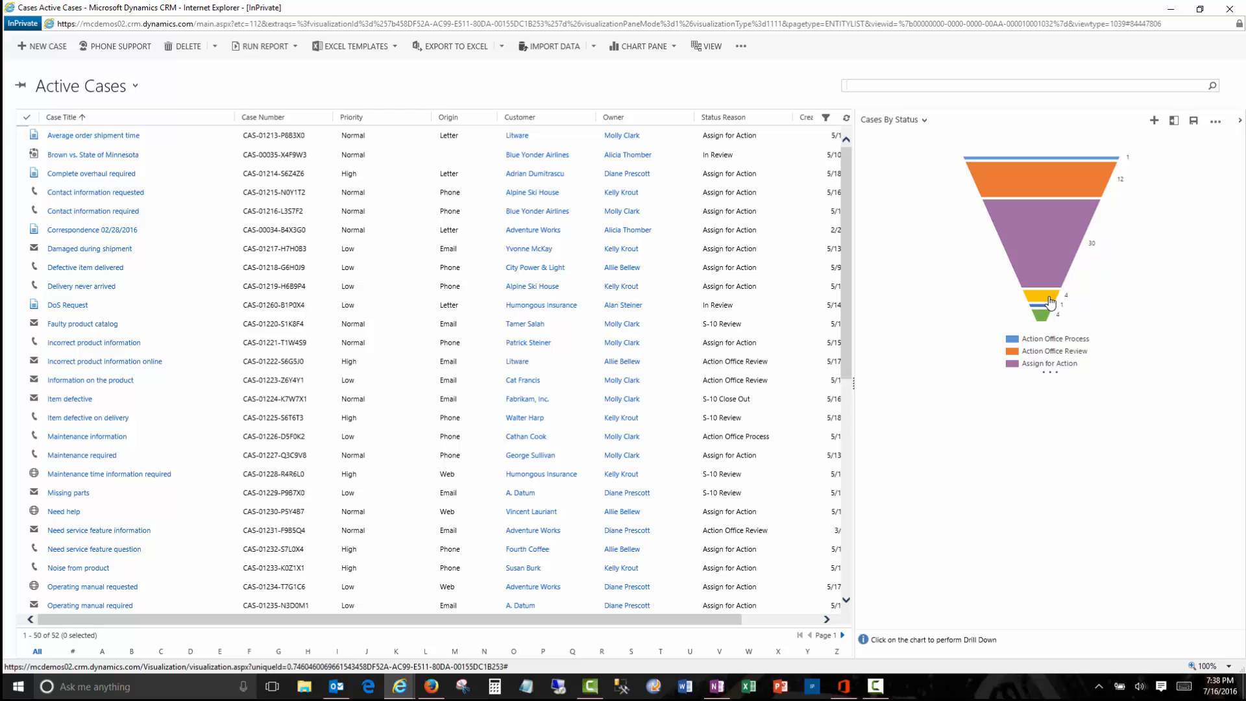
mouse_move(1051, 302)
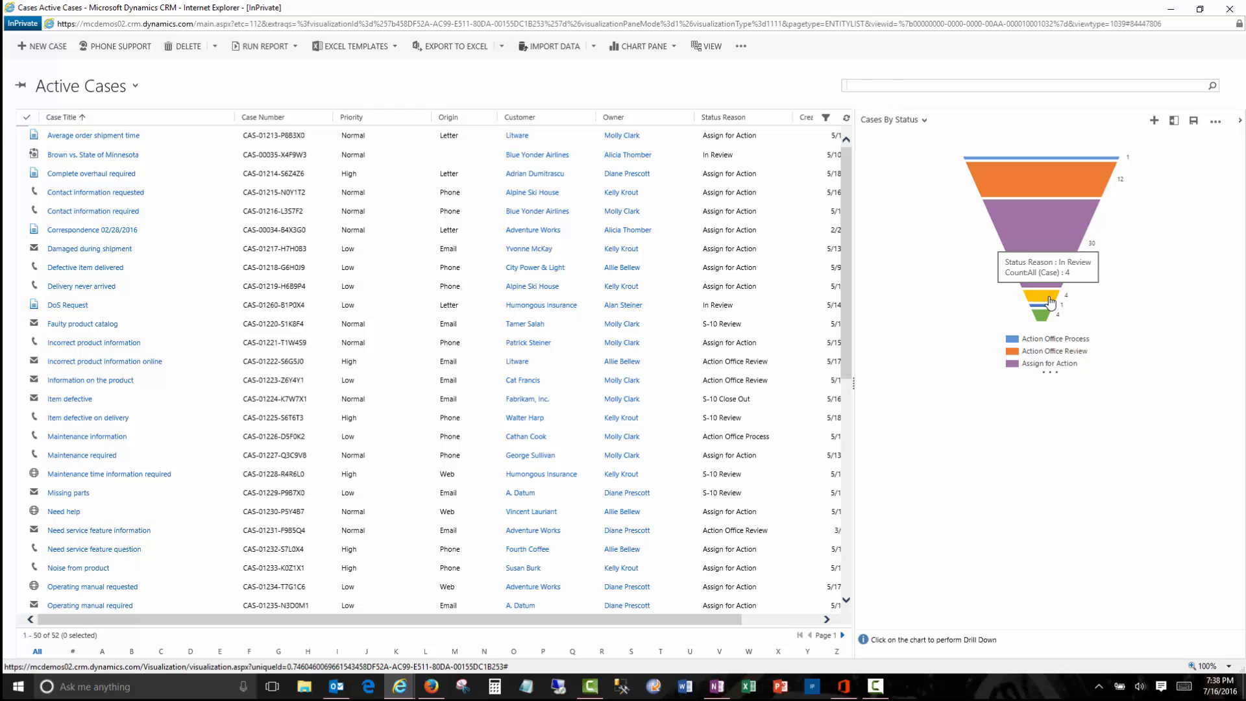
click(1050, 300)
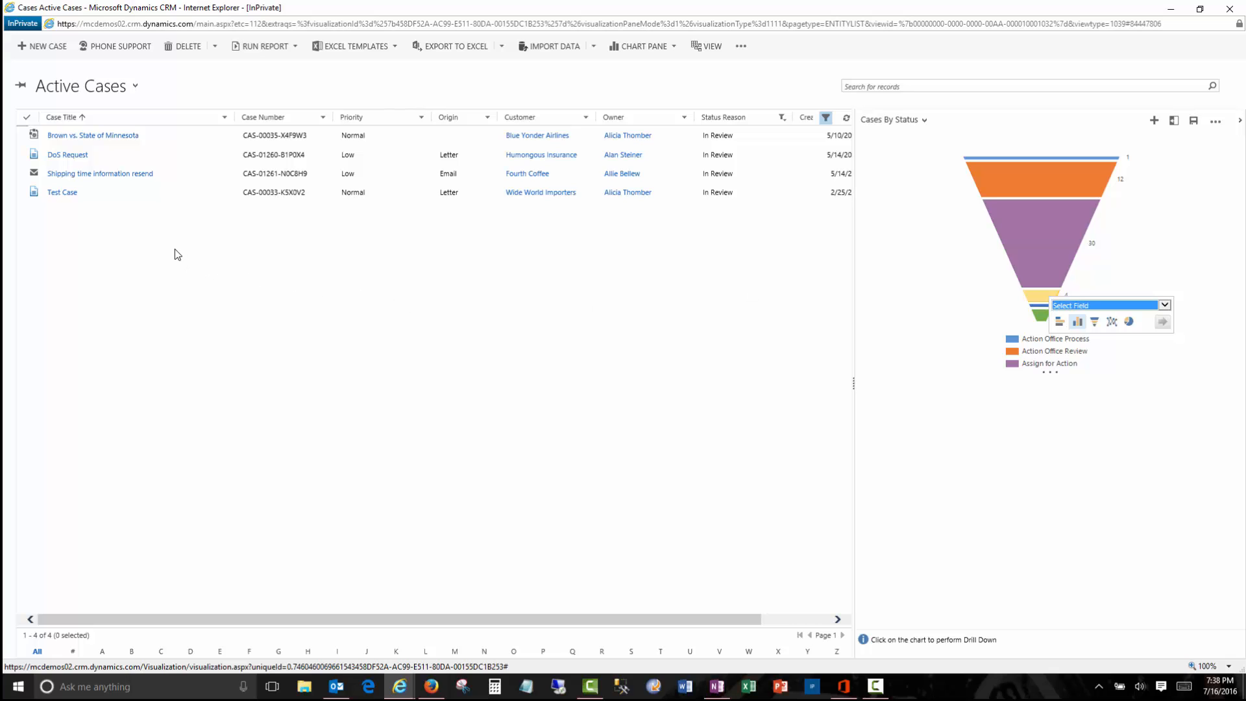
click(76, 156)
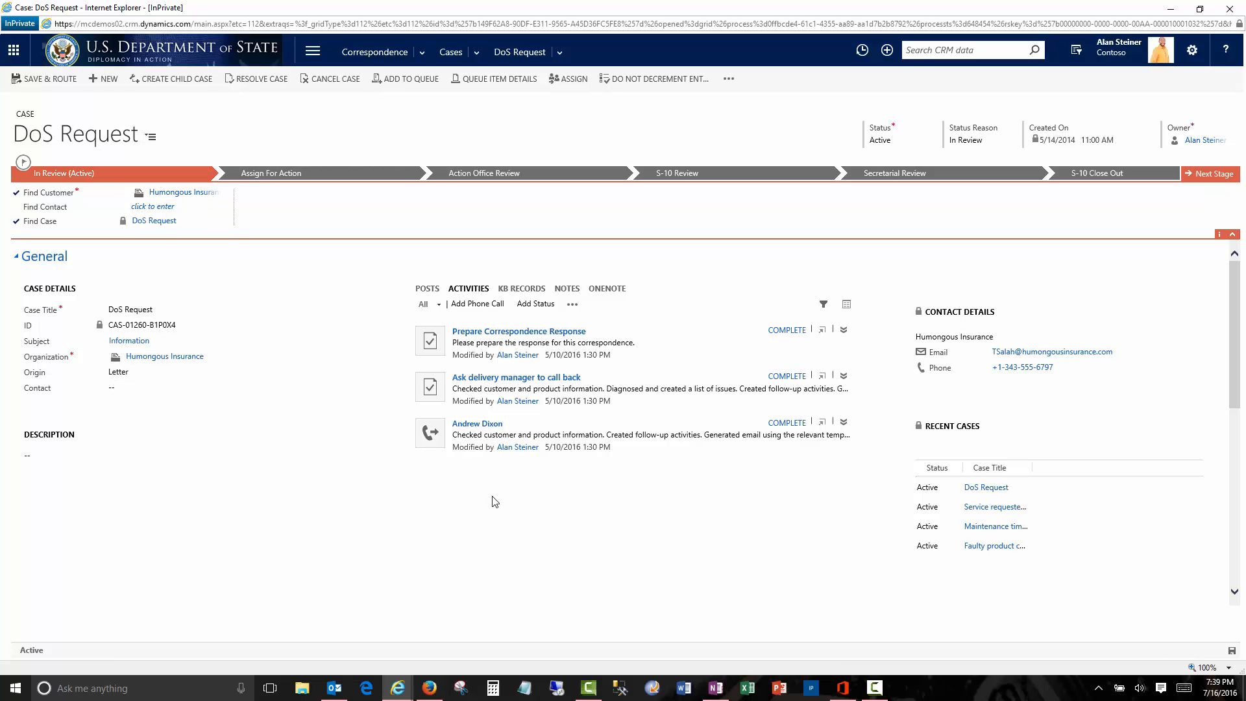
- Scroll the case form down to the document grid listing Integrity Initiative Information.pdf
scroll(495, 501, down, 4)
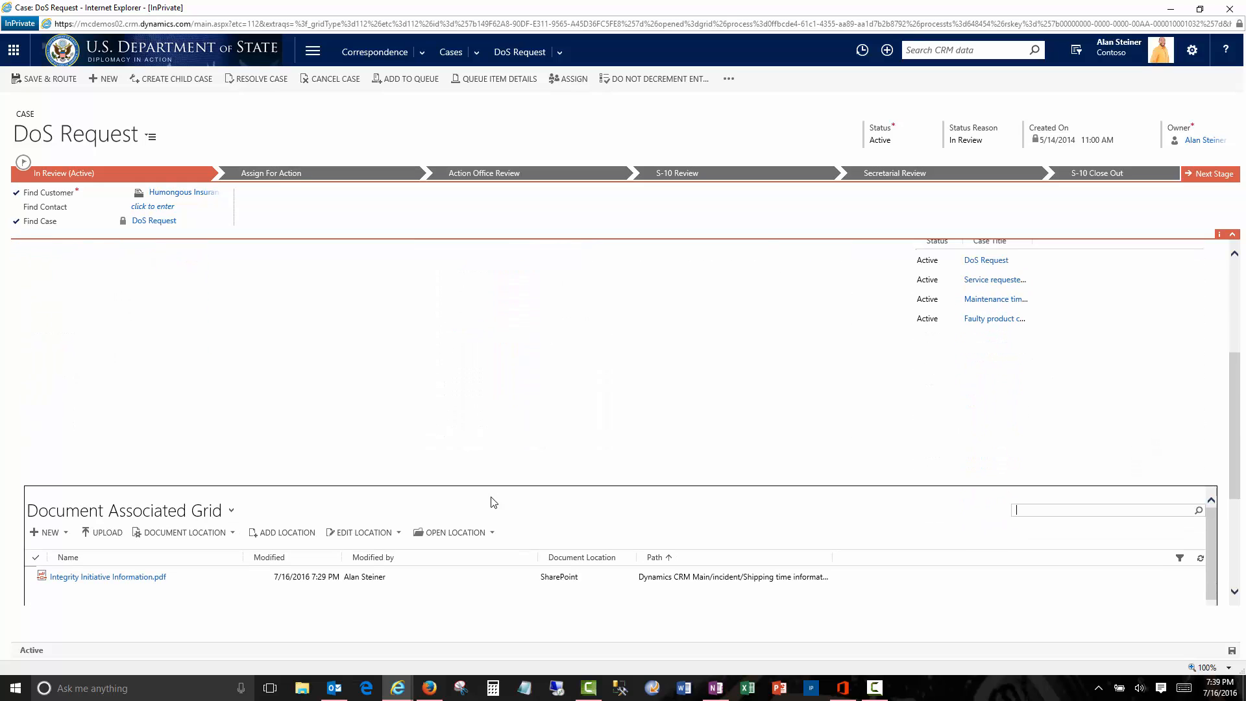
- Open Integrity Initiative Information.pdf and arrange it side by side with the case form
click(152, 576)
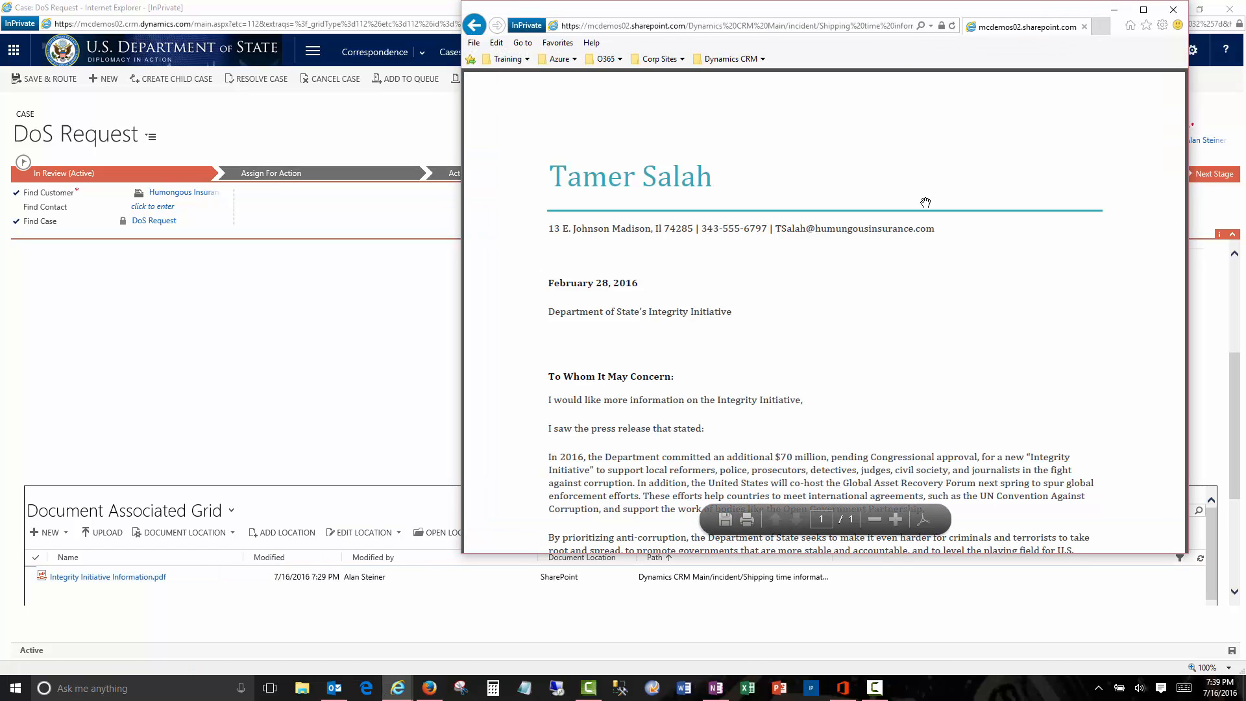
drag(845, 11, 1242, 19)
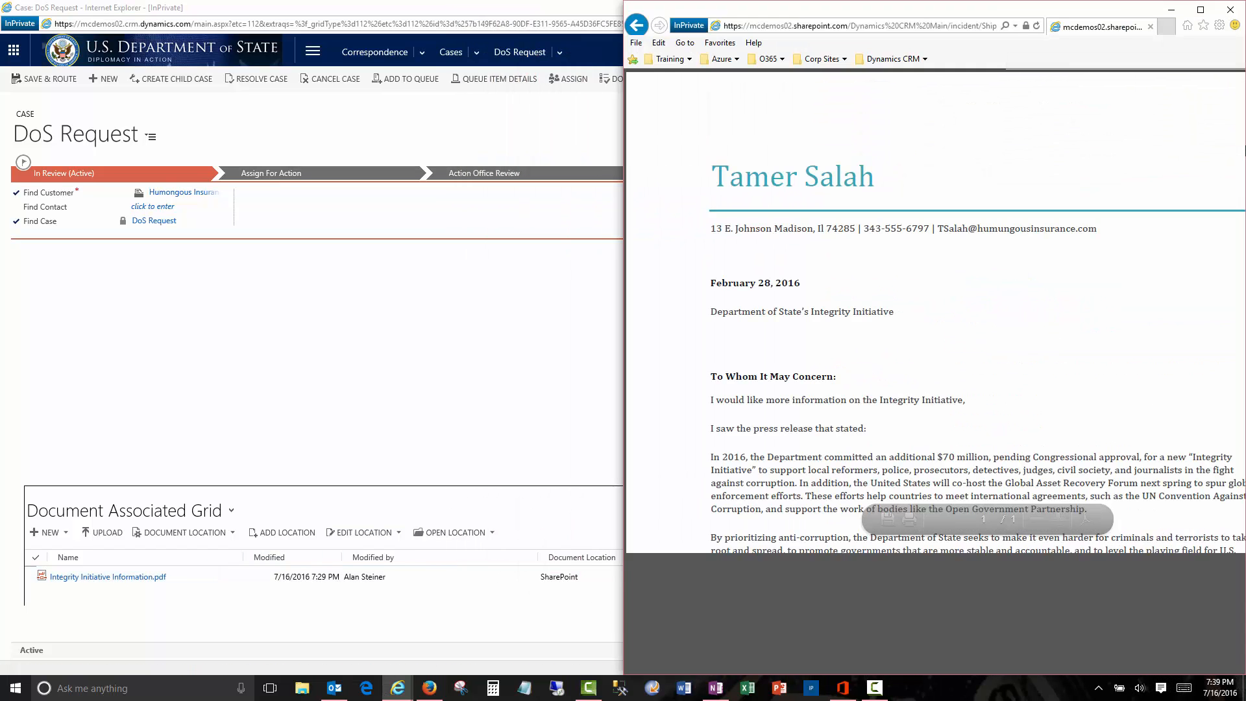
click(214, 119)
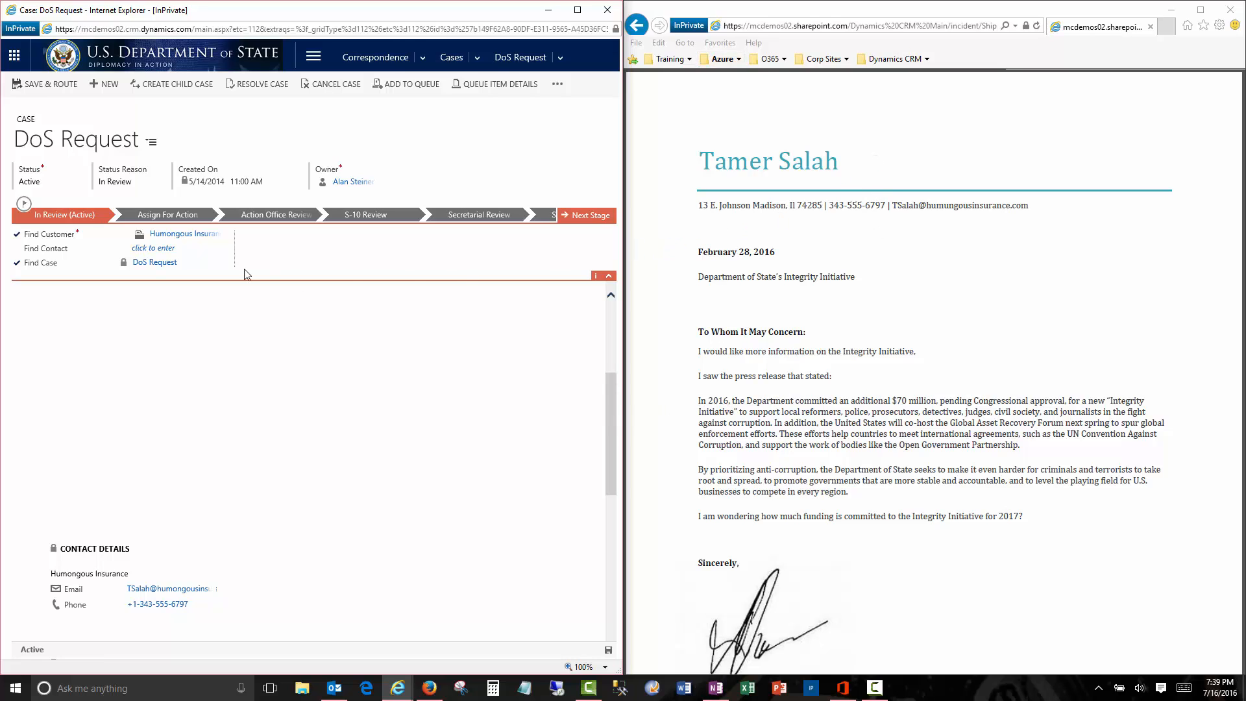
- Set the letter's author as contact and paste the 2017 Integrity Initiative funding question into Description
click(162, 249)
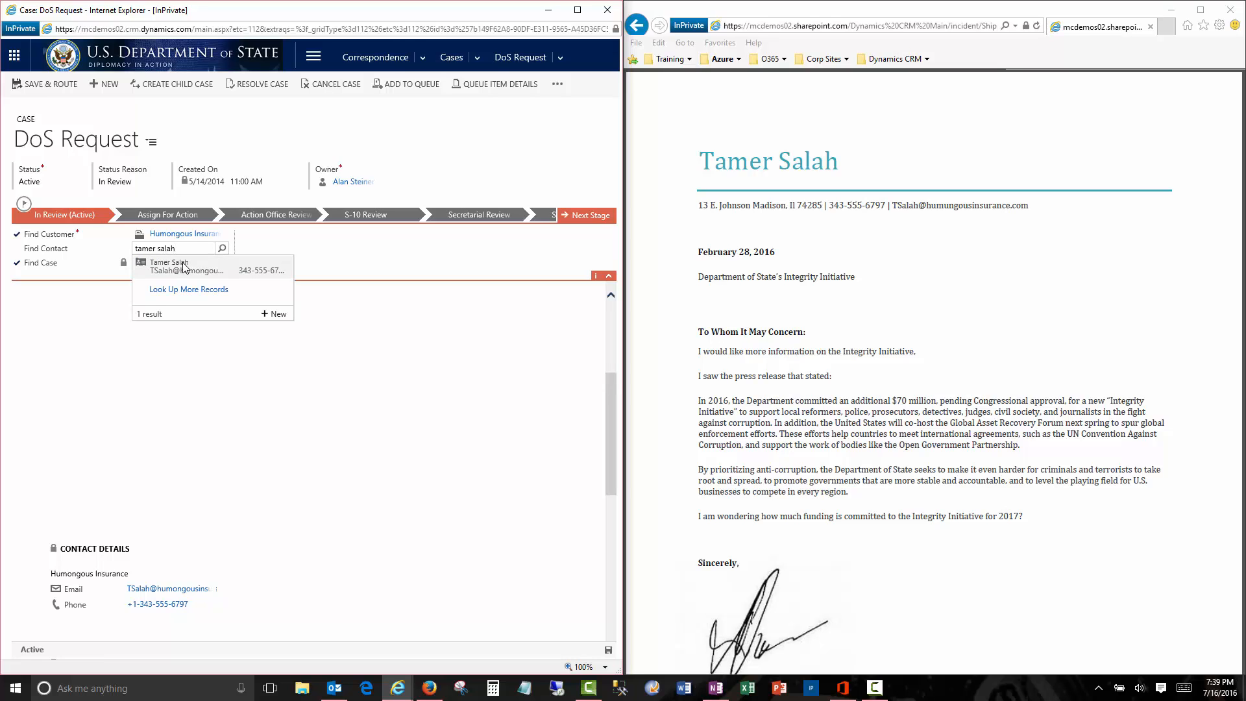
click(183, 257)
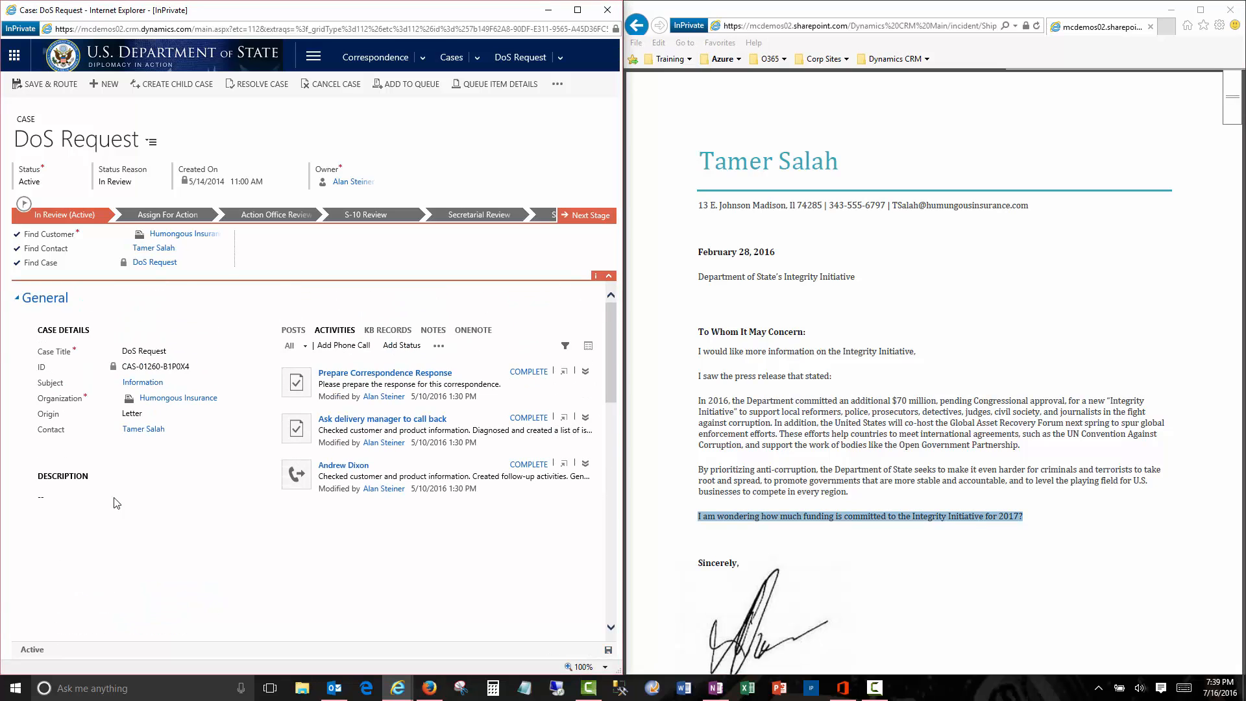
click(96, 504)
text(I am wondering how much funding is committed to the Integrity Initiative for 2017?)
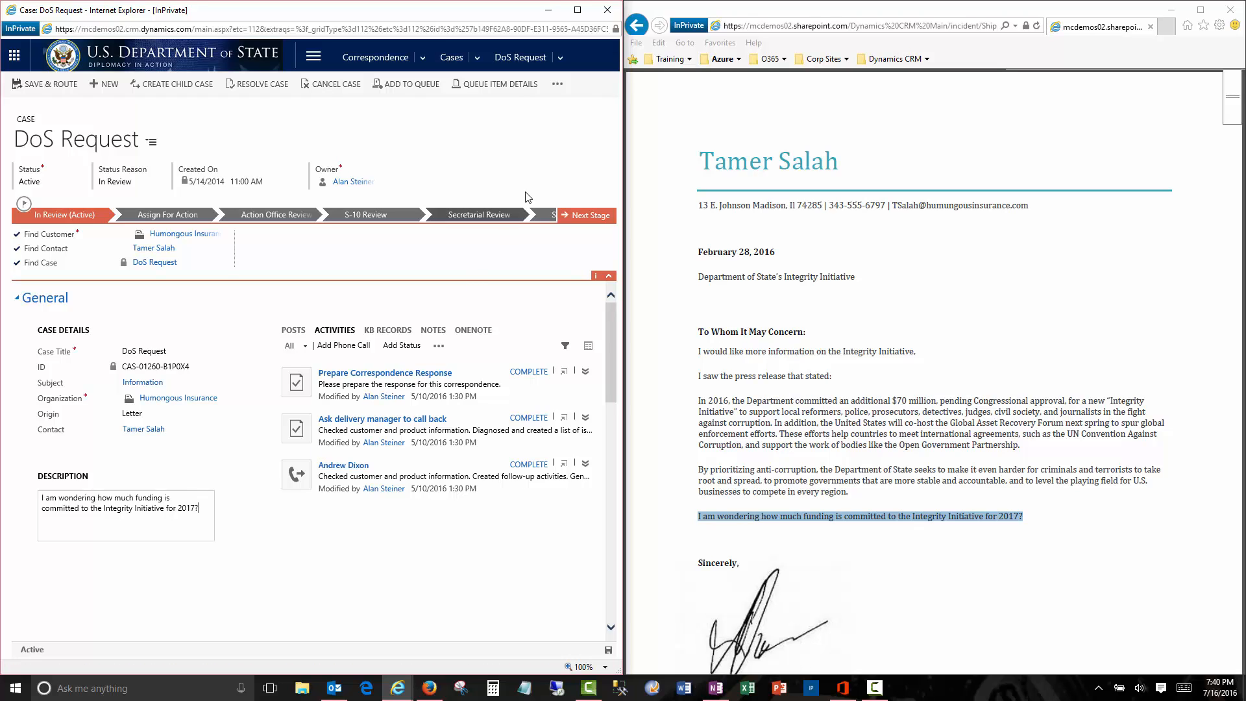
click(577, 10)
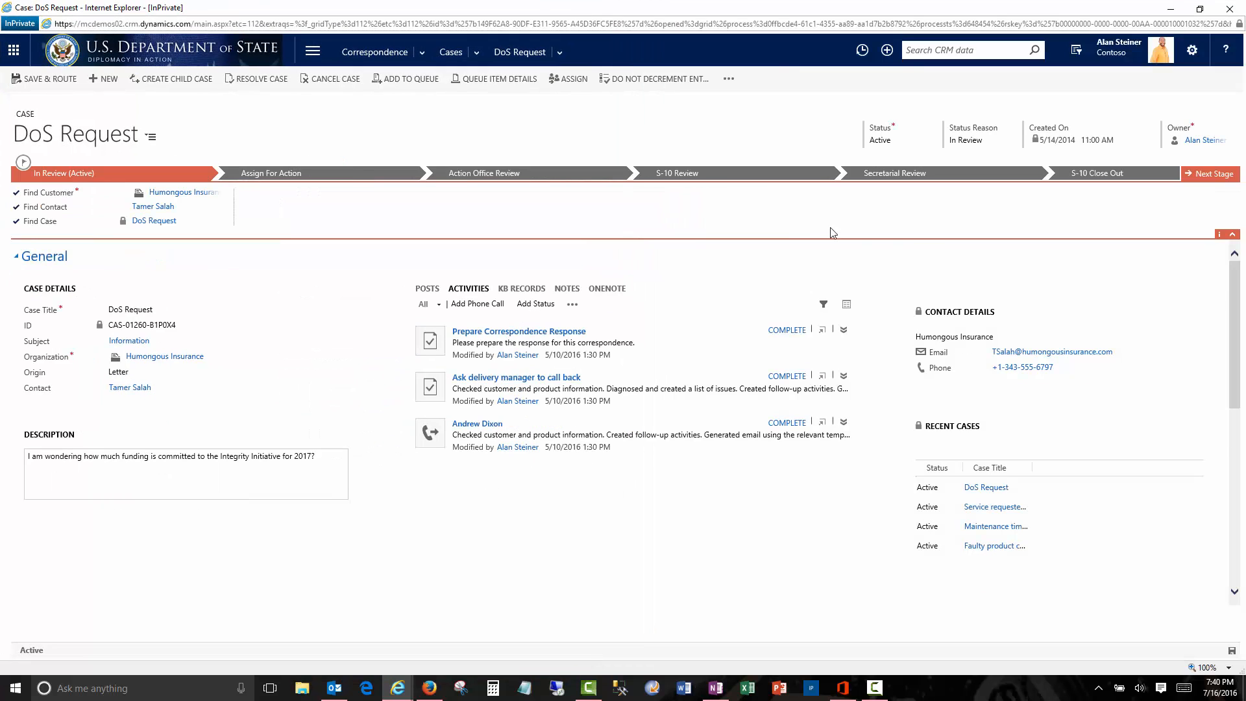
- Advance to Assign For Action, reassign the case to the new agent, then advance to Action Office Review
click(1207, 178)
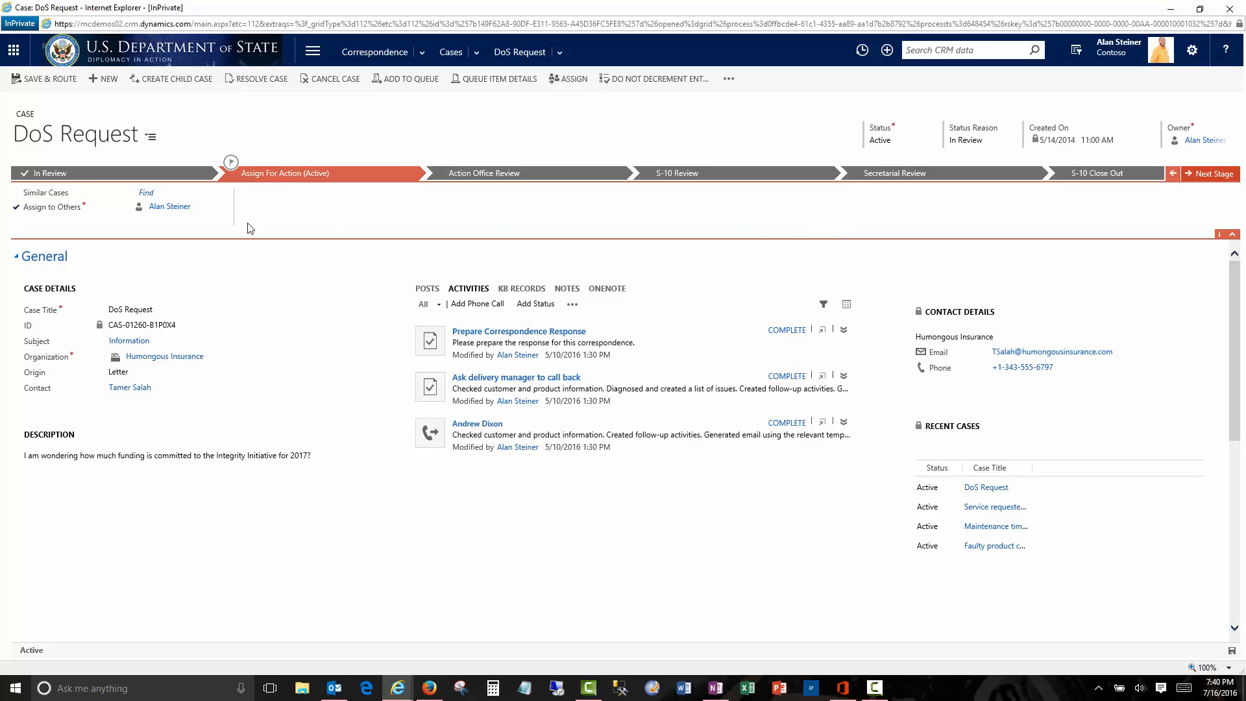
click(184, 207)
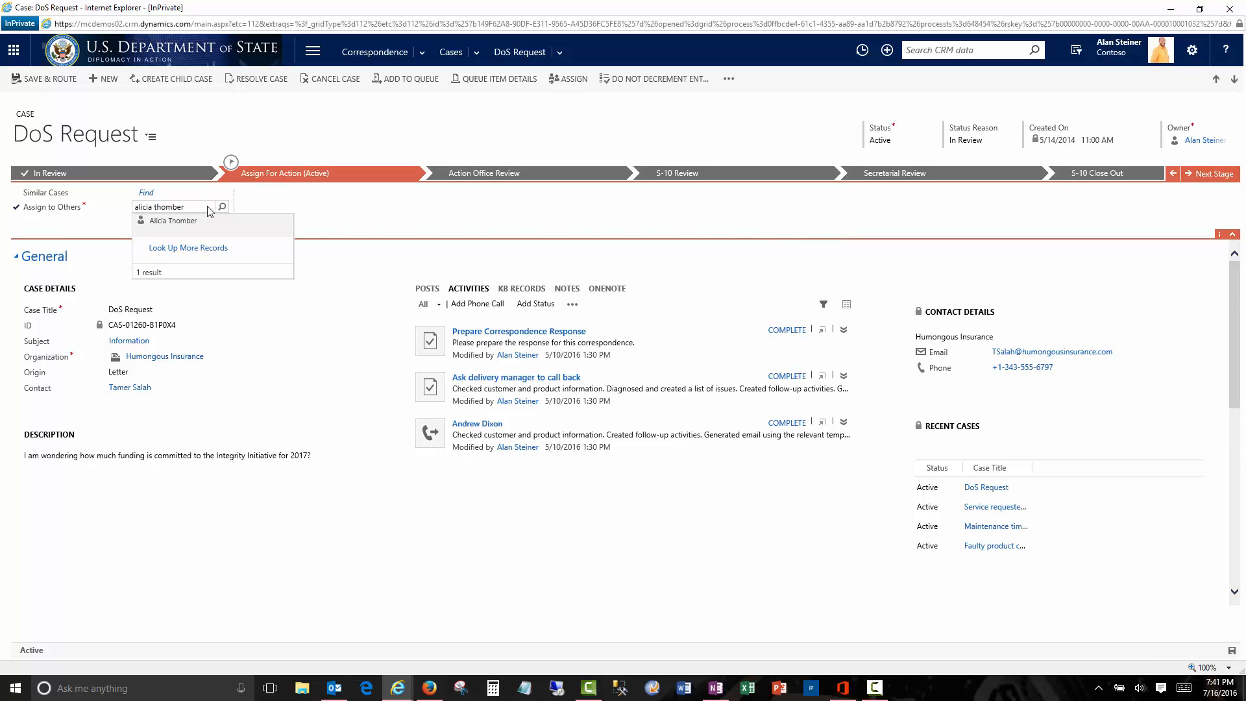
click(186, 222)
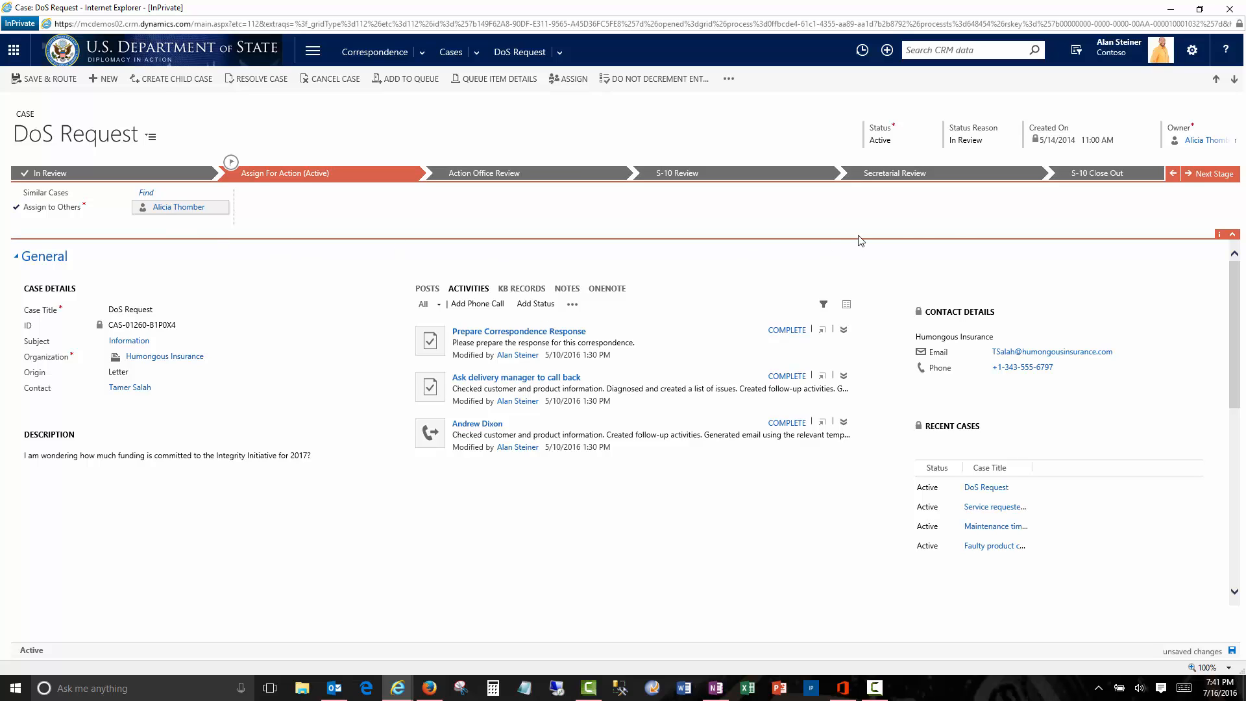
click(1202, 175)
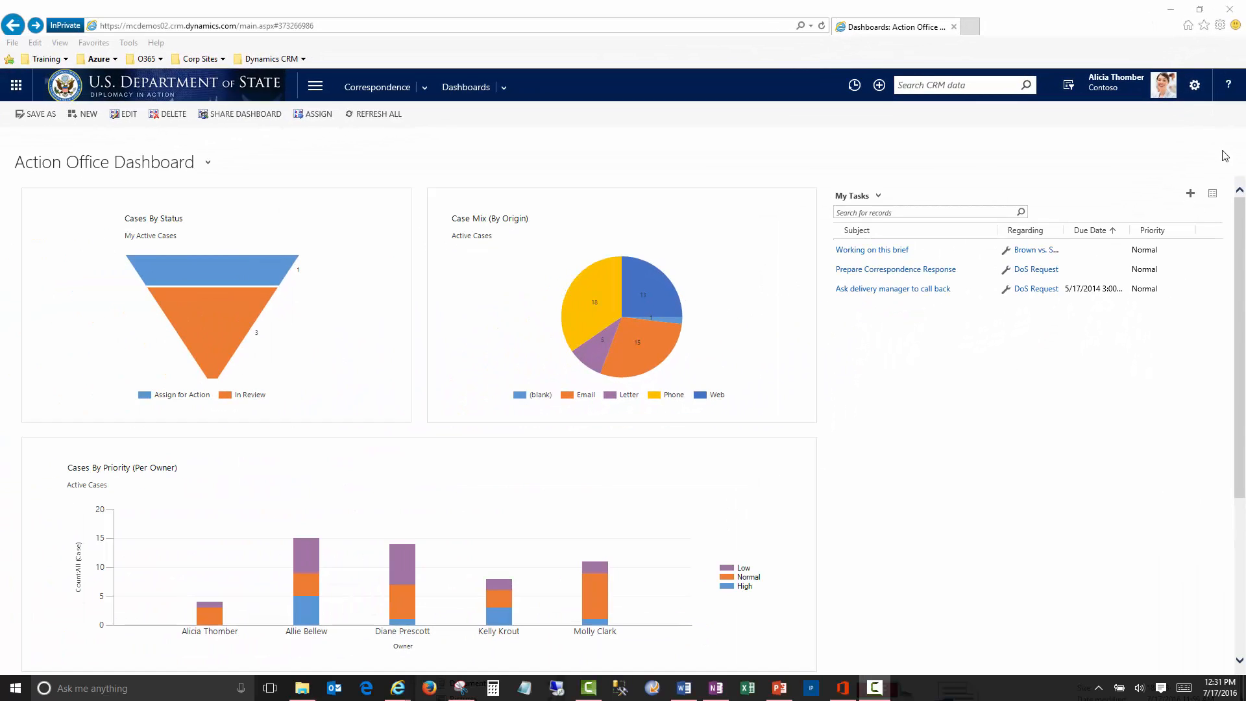
- Open the DoS Request case from My Tasks on the Action Office Dashboard
mouse_move(1242, 211)
mouse_down()
mouse_move(1242, 369)
mouse_move(1244, 198)
mouse_up()
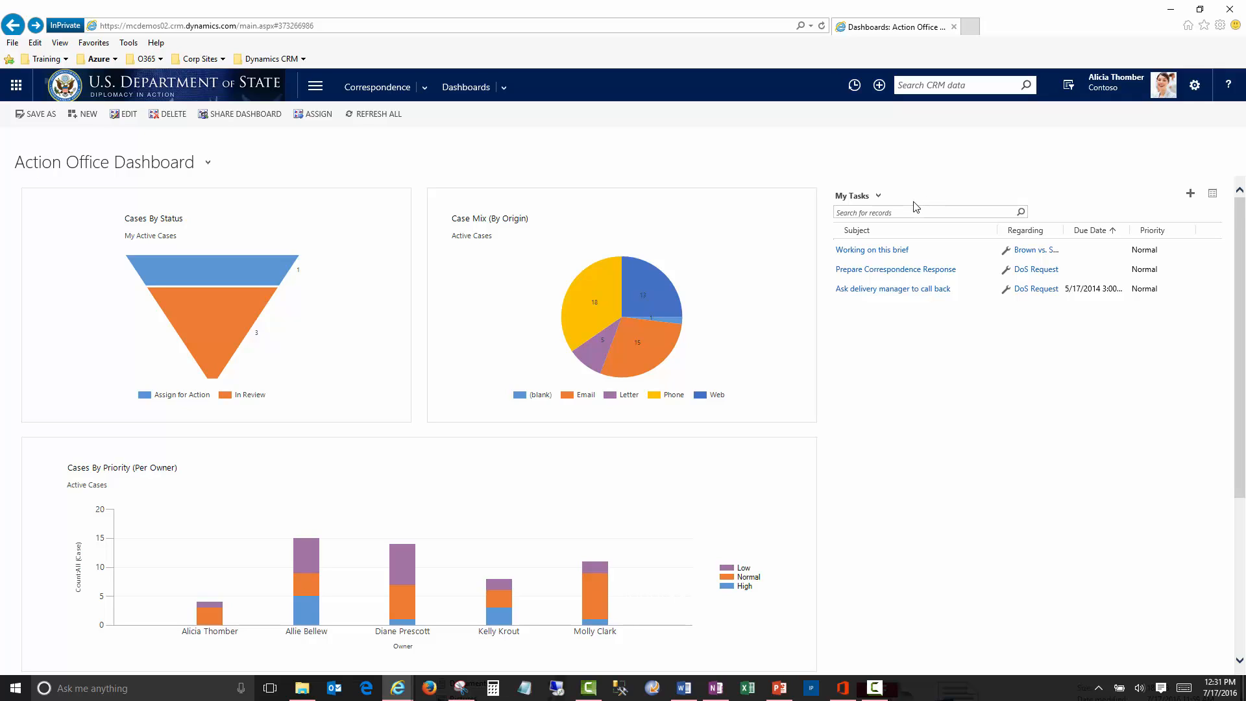
click(1030, 270)
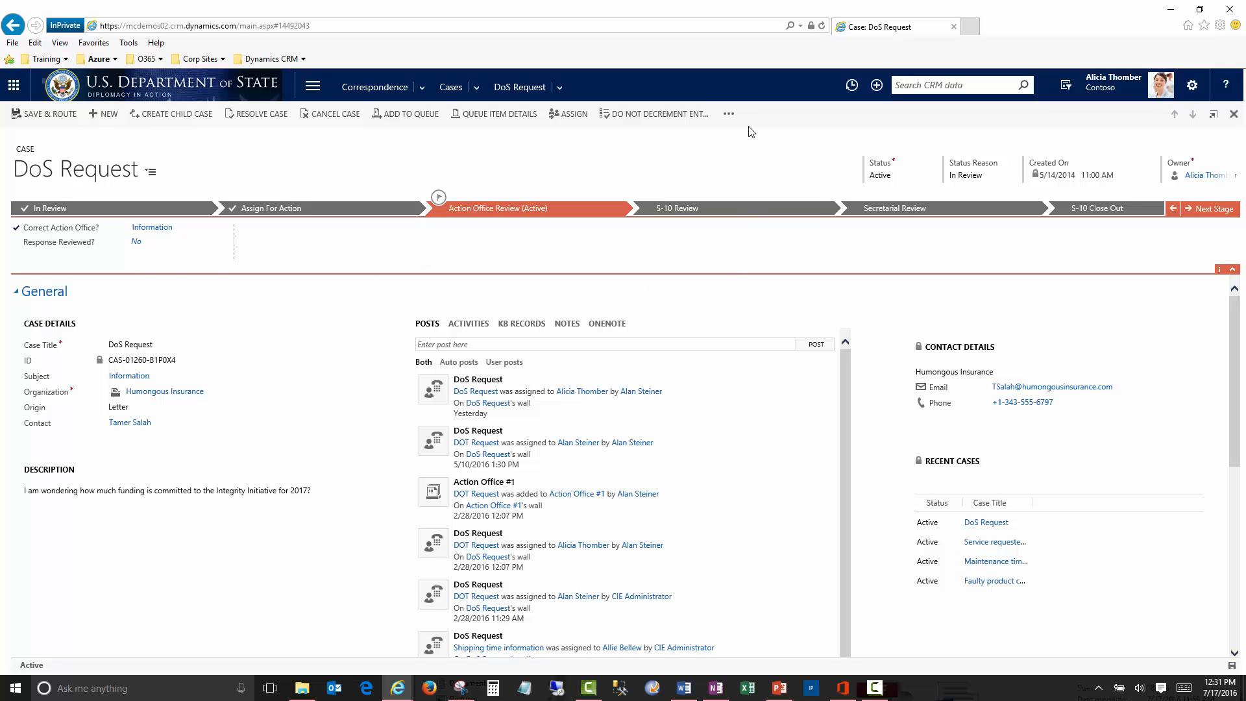
- Generate a document from the Action Office Template.2 Word template and open it in Word
click(728, 114)
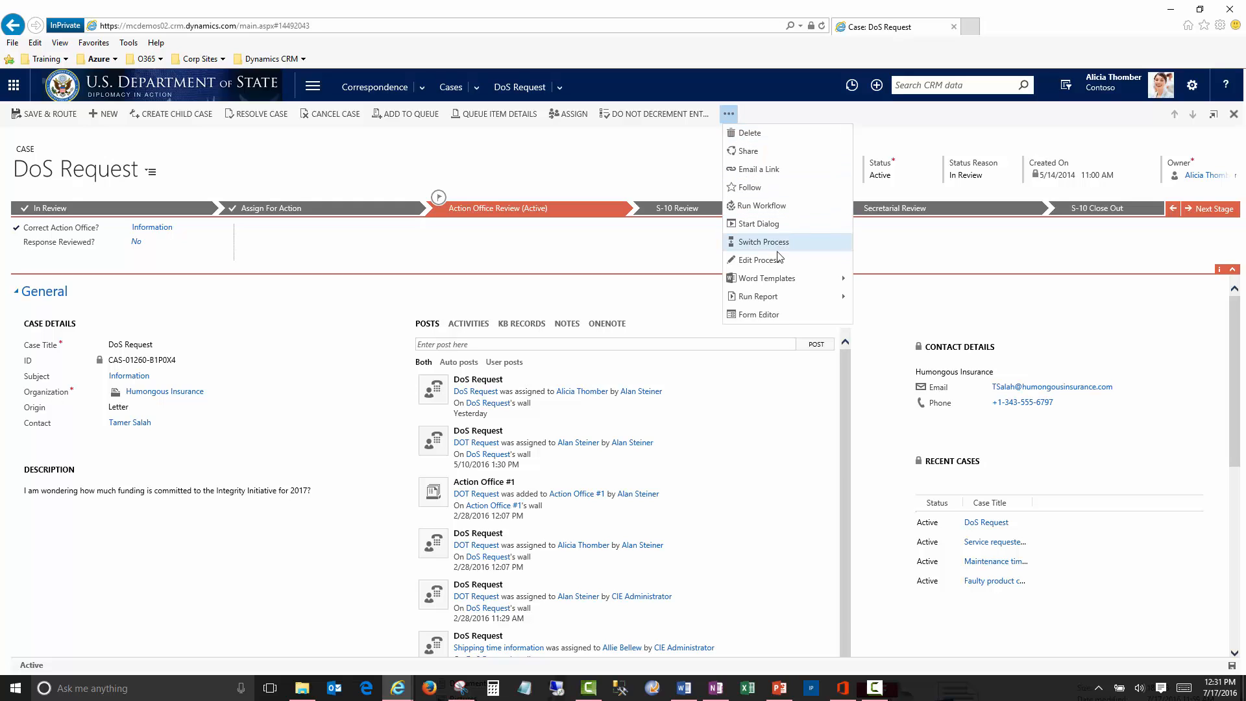
mouse_move(777, 276)
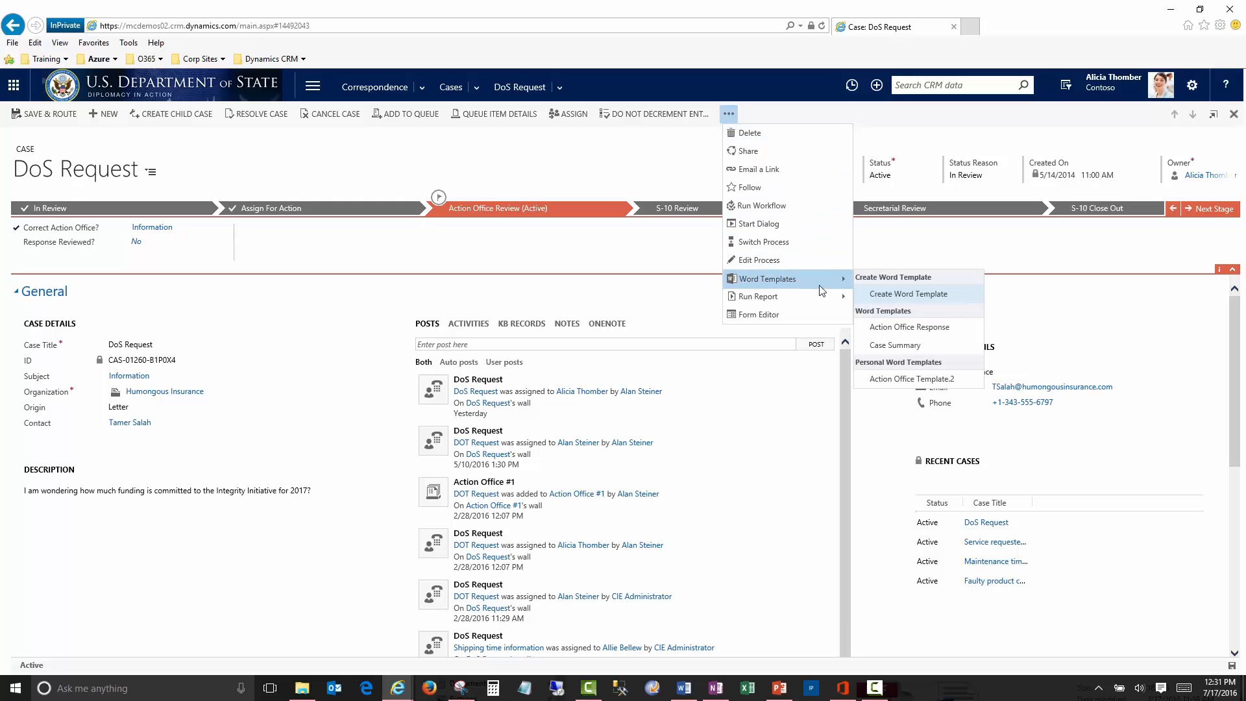
click(885, 380)
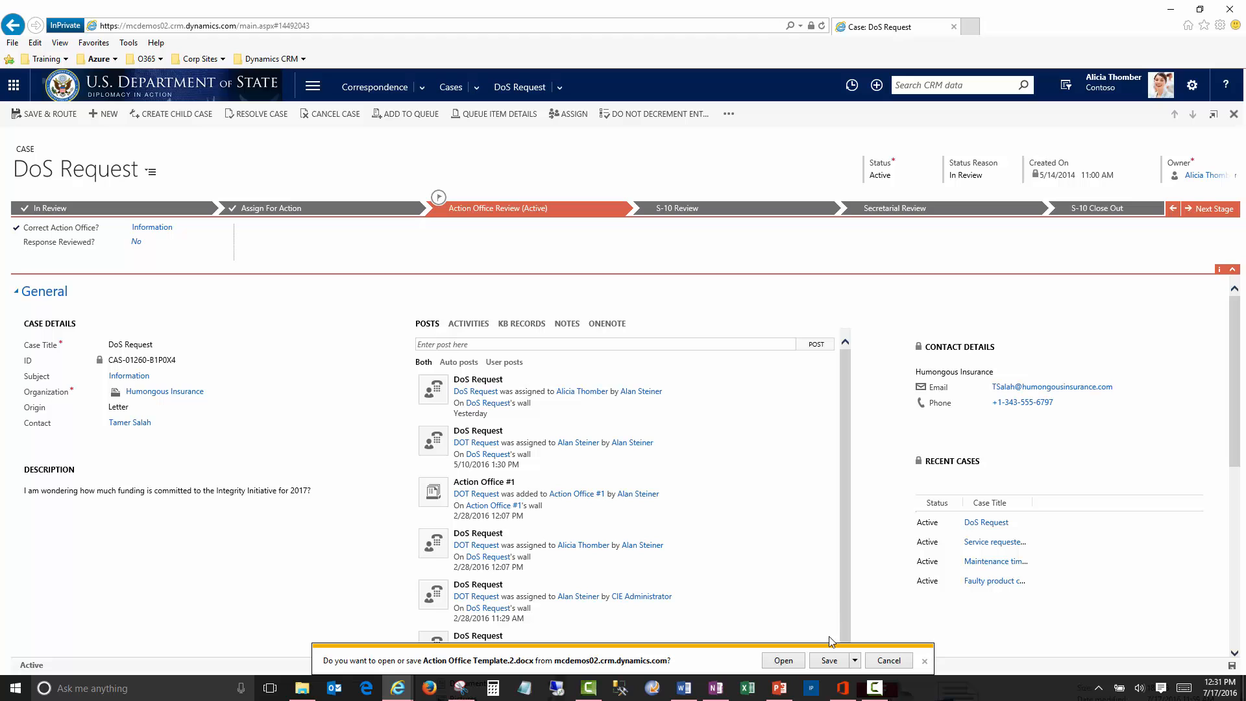
click(783, 660)
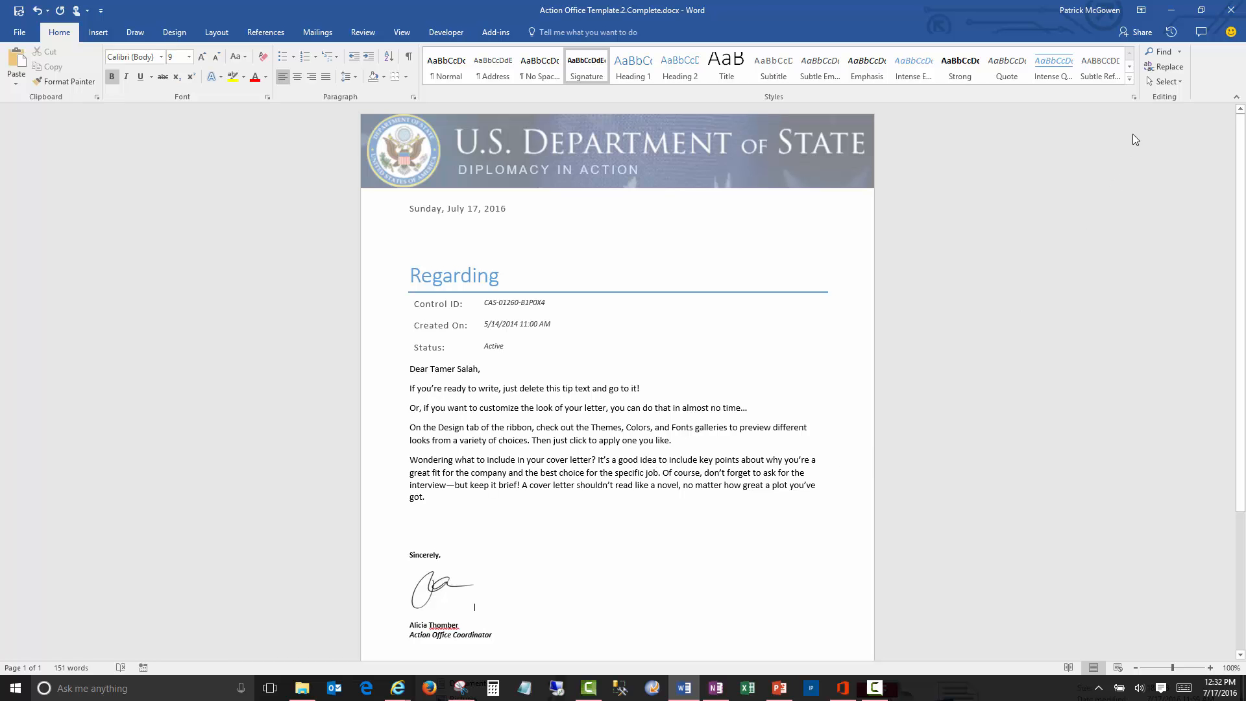
- Minimize Word to return to the DoS Request case in Internet Explorer
click(1171, 10)
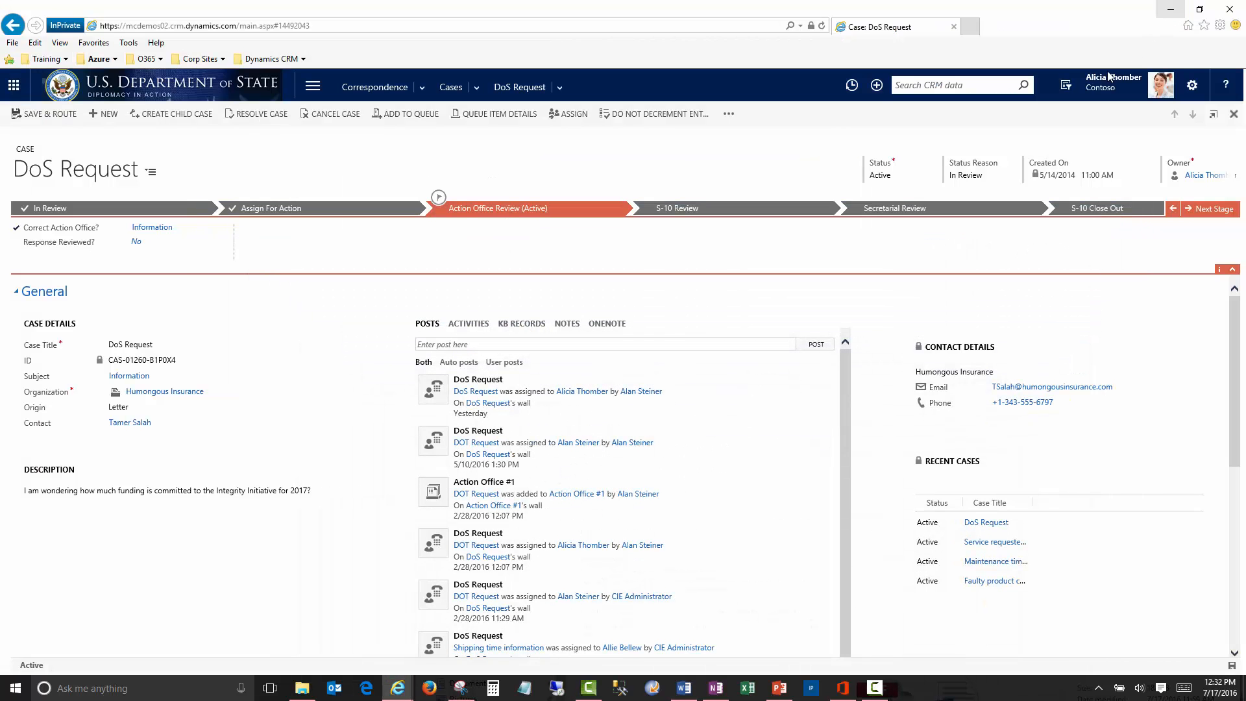
- Upload Action Office Response.docx to Documents on Default Site 1 and open that SharePoint location
scroll(863, 499, down, 5)
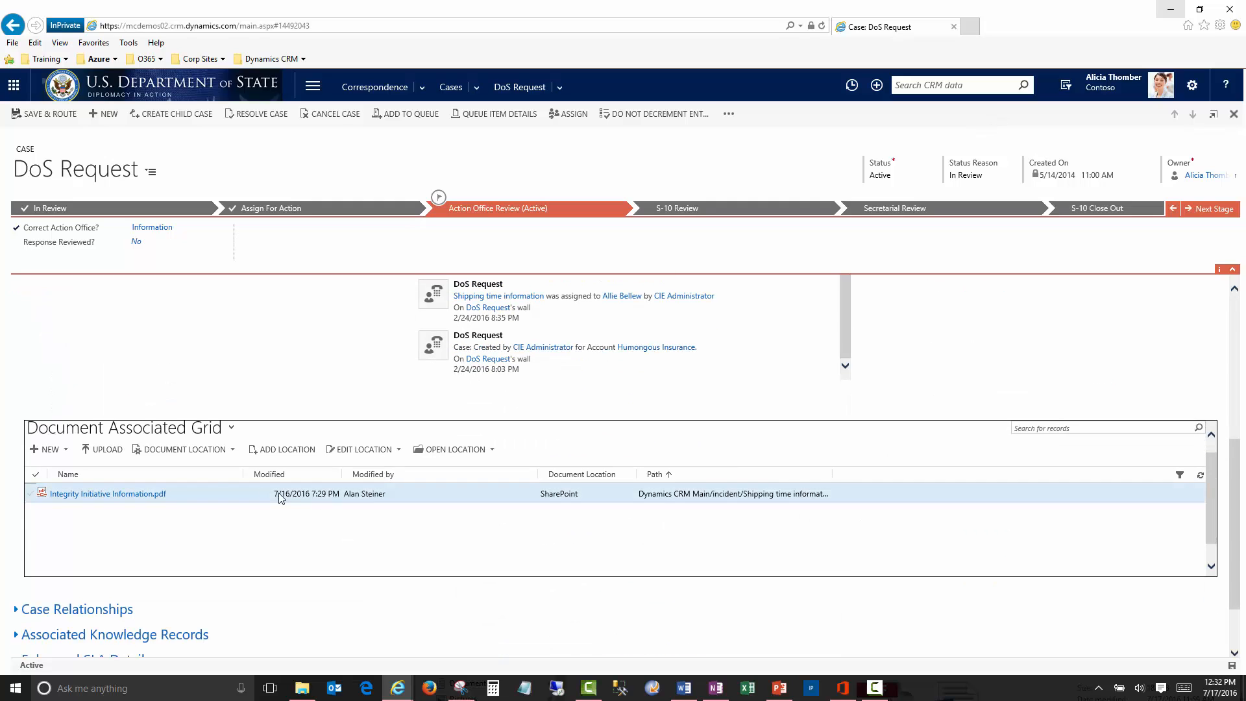
click(103, 449)
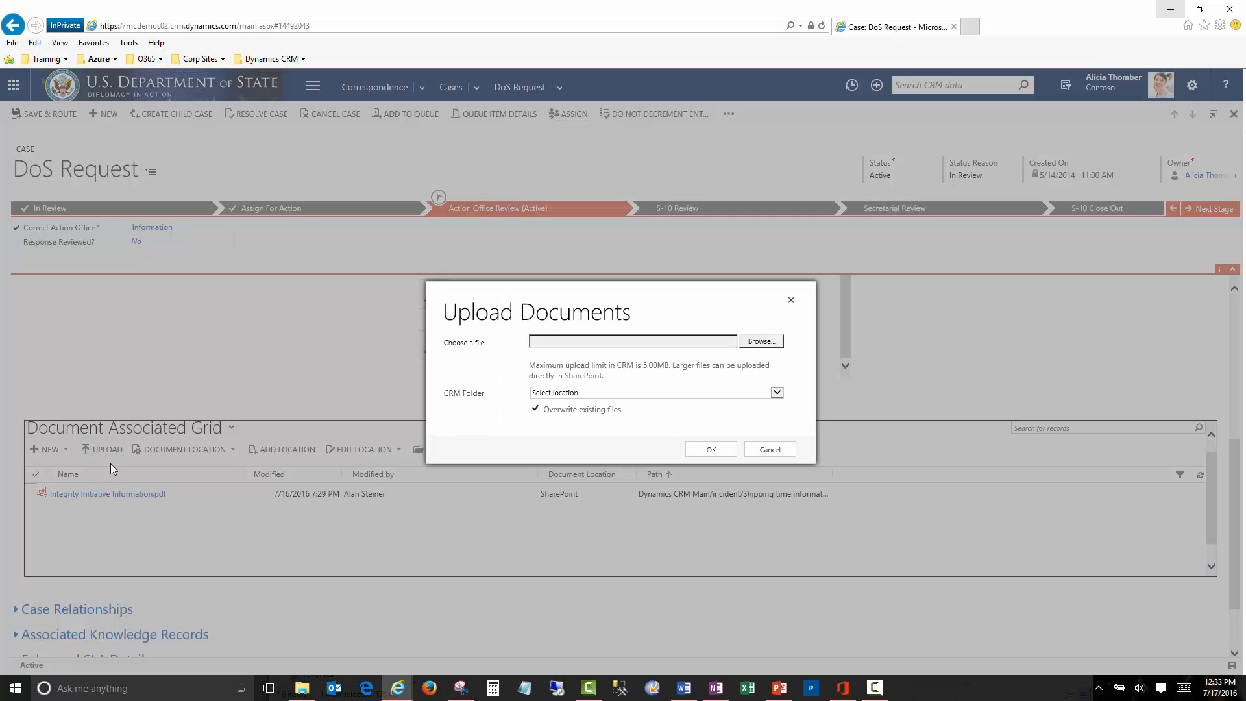
click(761, 341)
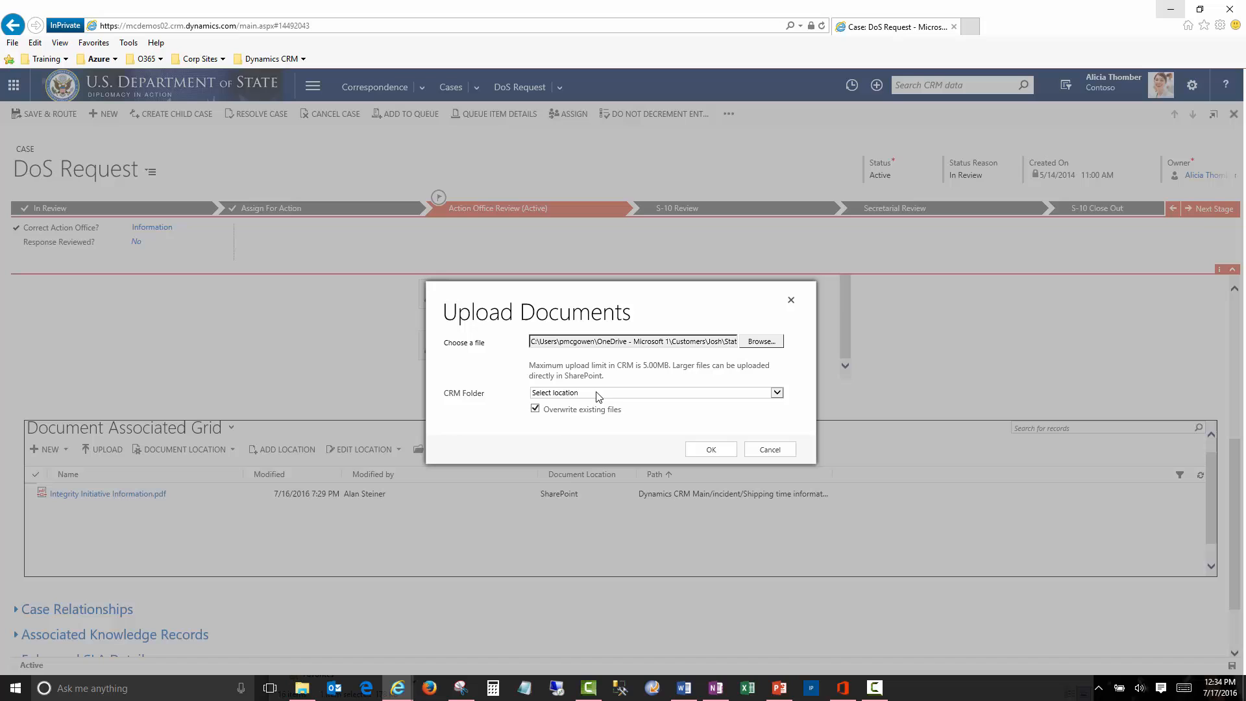
click(597, 393)
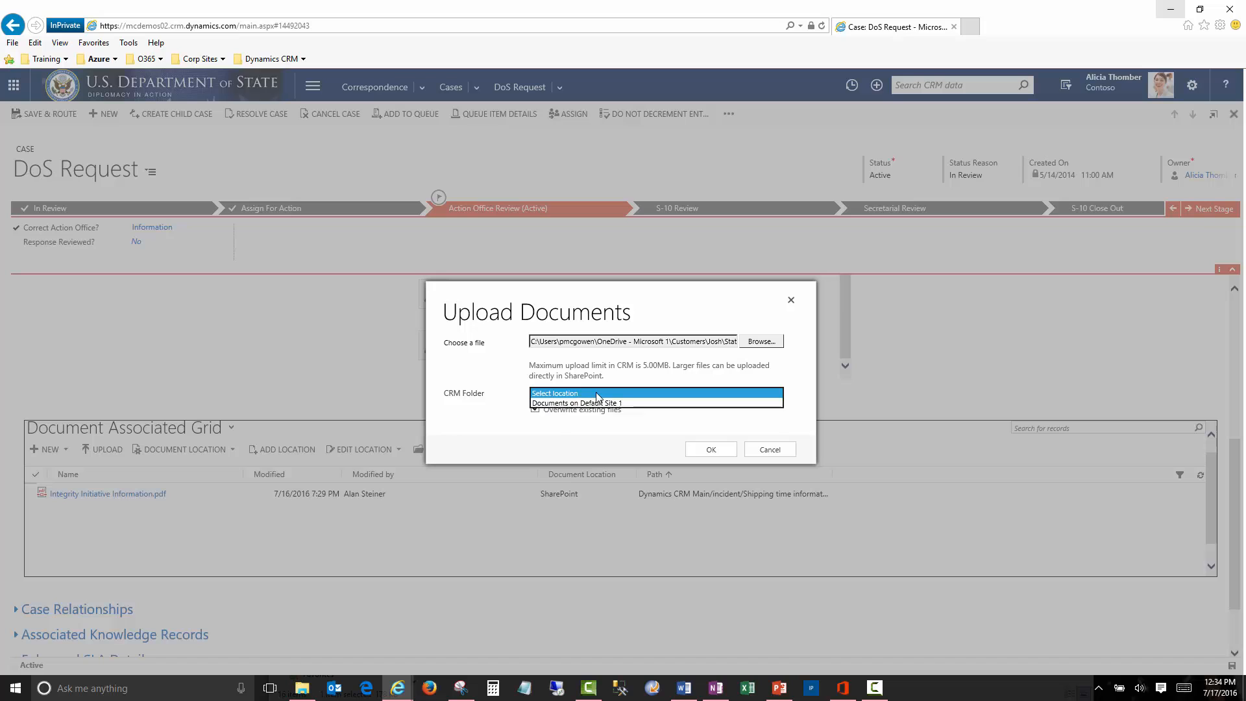
click(594, 403)
click(713, 449)
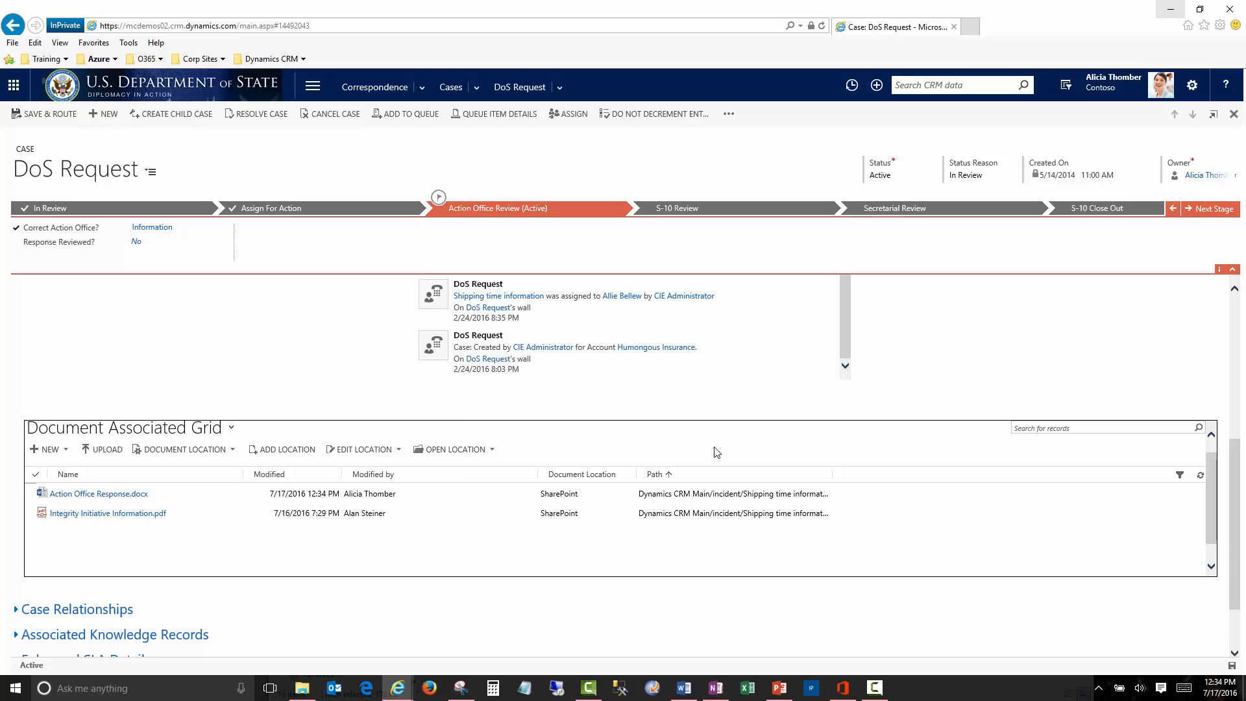
click(463, 450)
click(469, 468)
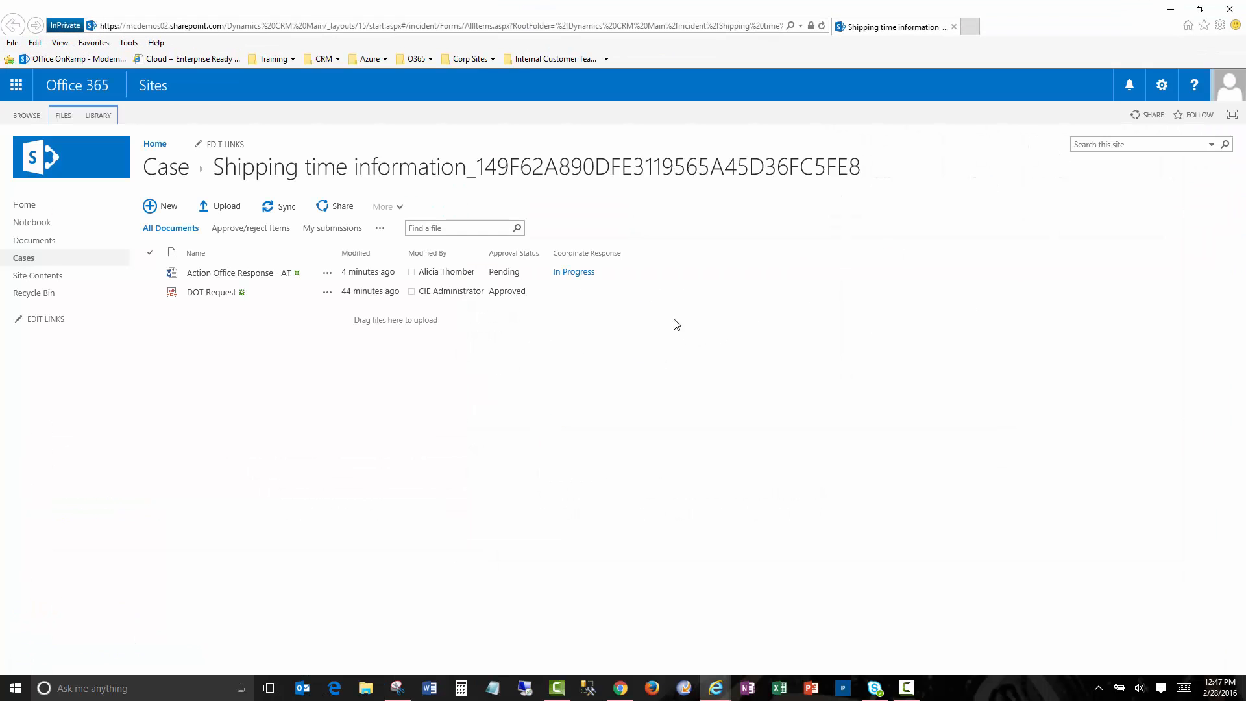
- View the Coordinate Response workflow status down to its three not-started review tasks
click(570, 274)
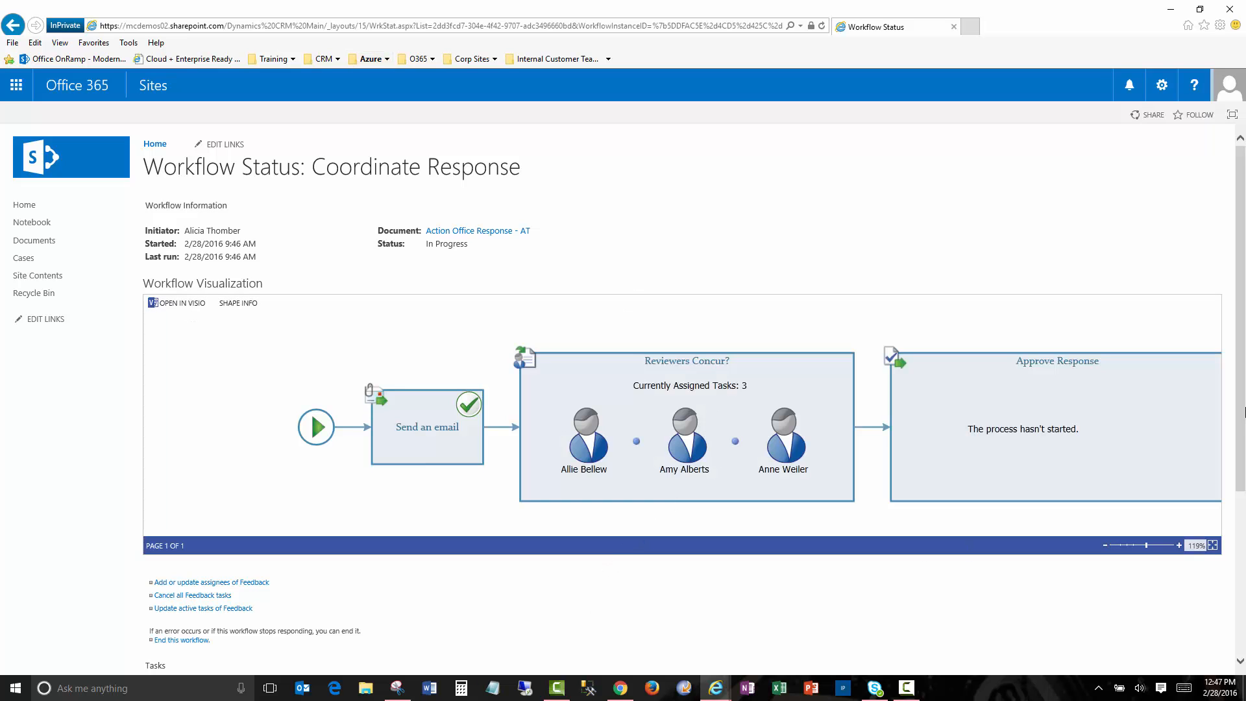
drag(1242, 414, 1213, 519)
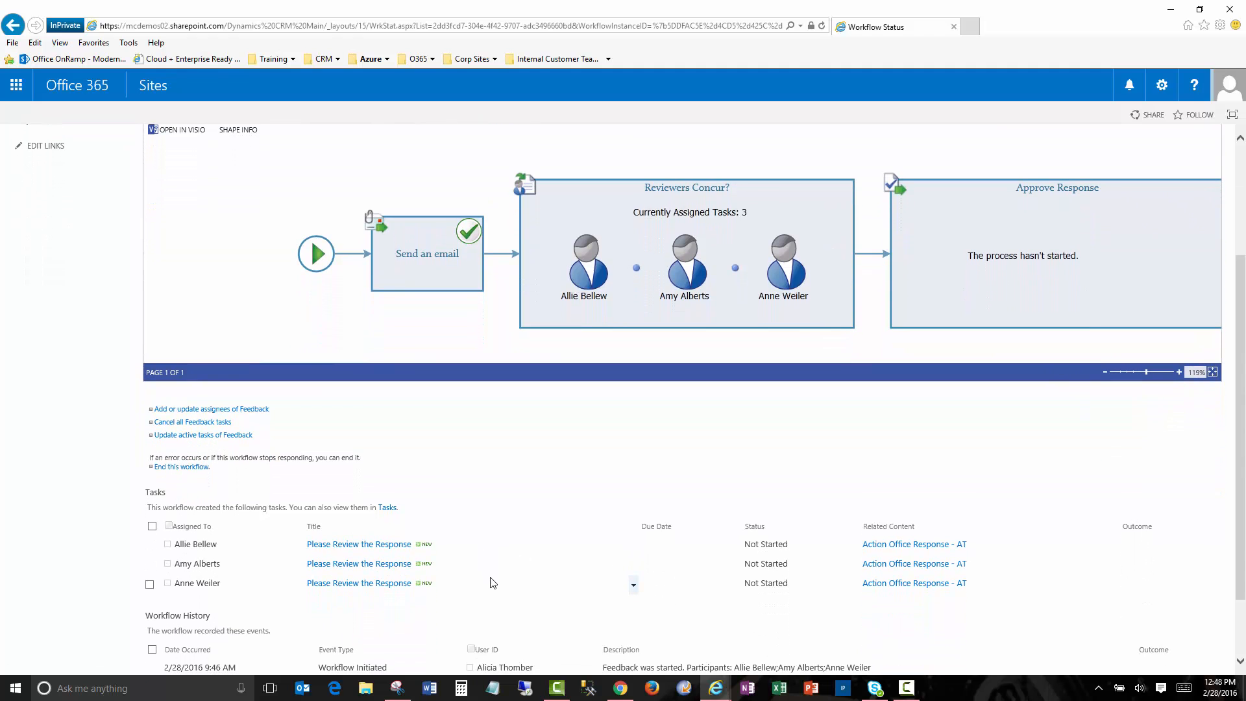
scroll(497, 581, down, 1)
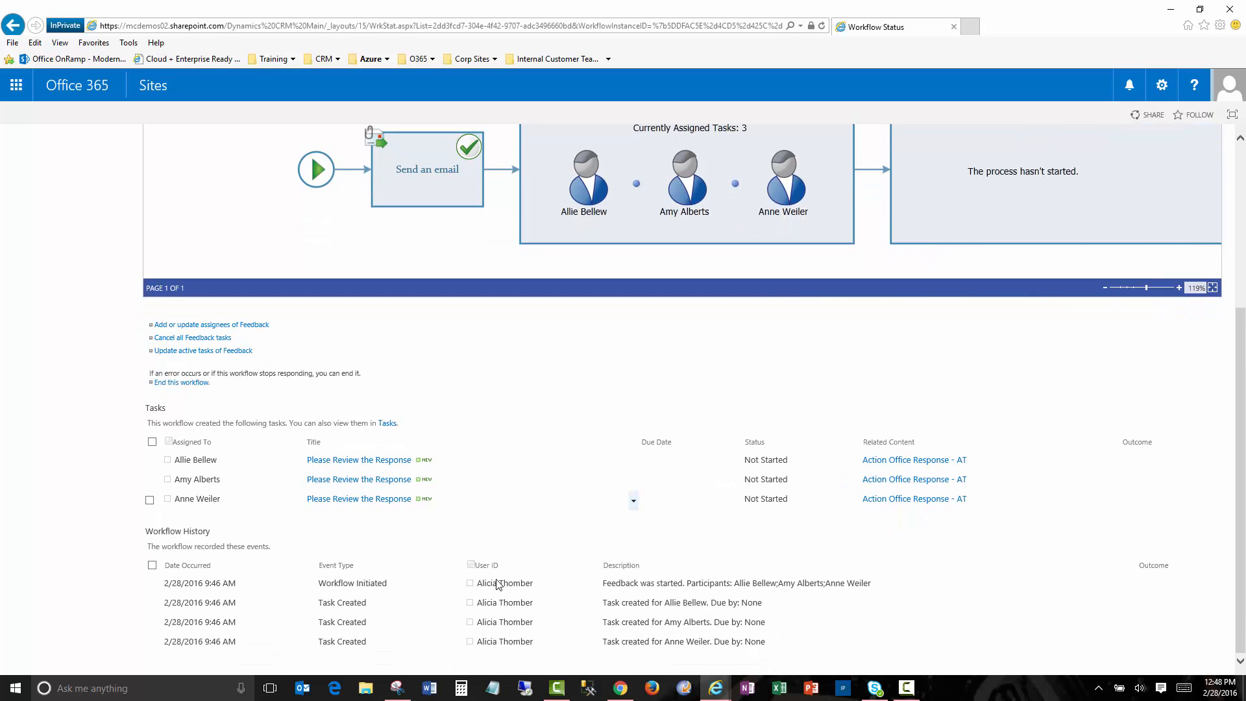